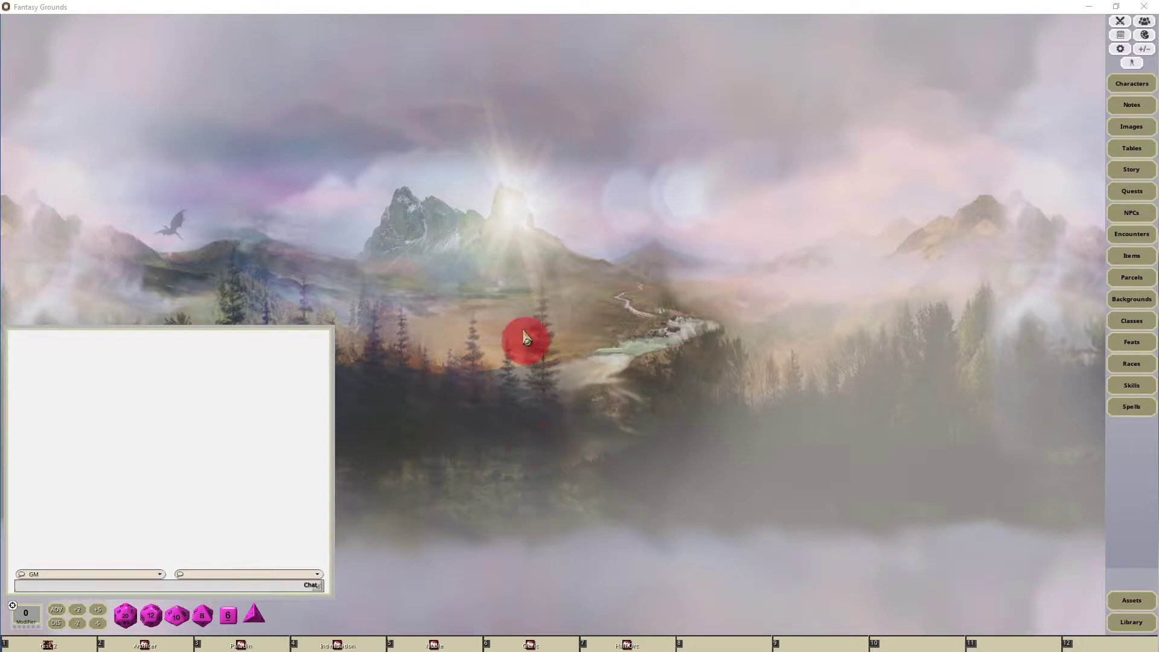
# Step: Focus Fantasy Grounds and bring up the Assets window showing the Campaign image folder
pyautogui.click(1122, 603)
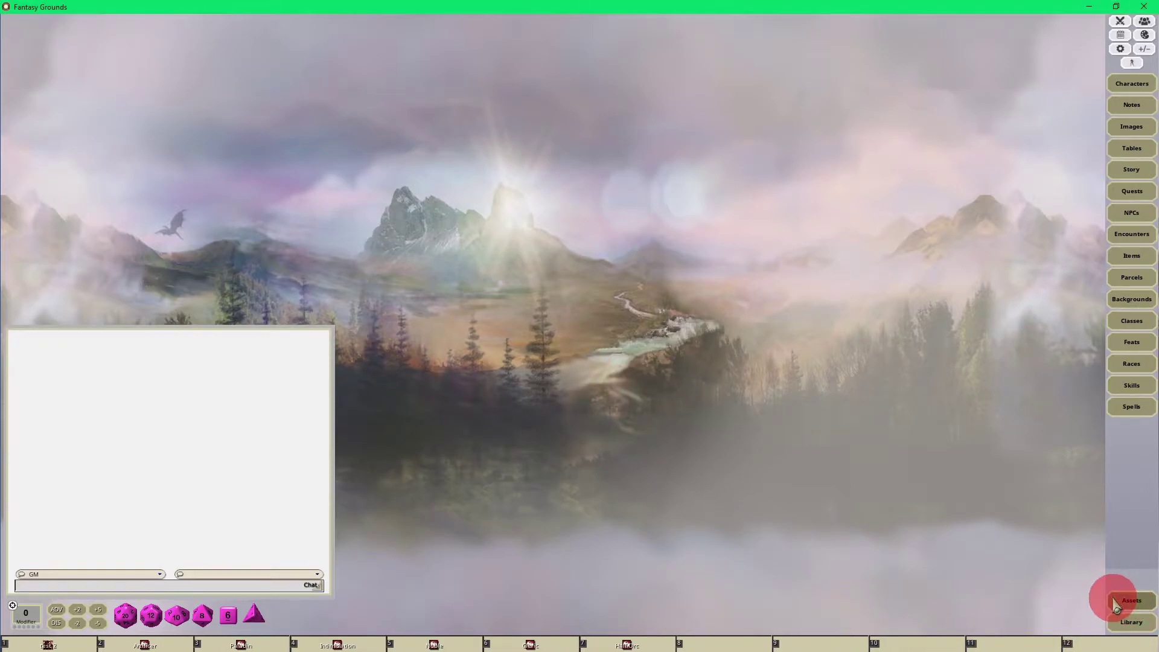
pyautogui.click(1116, 604)
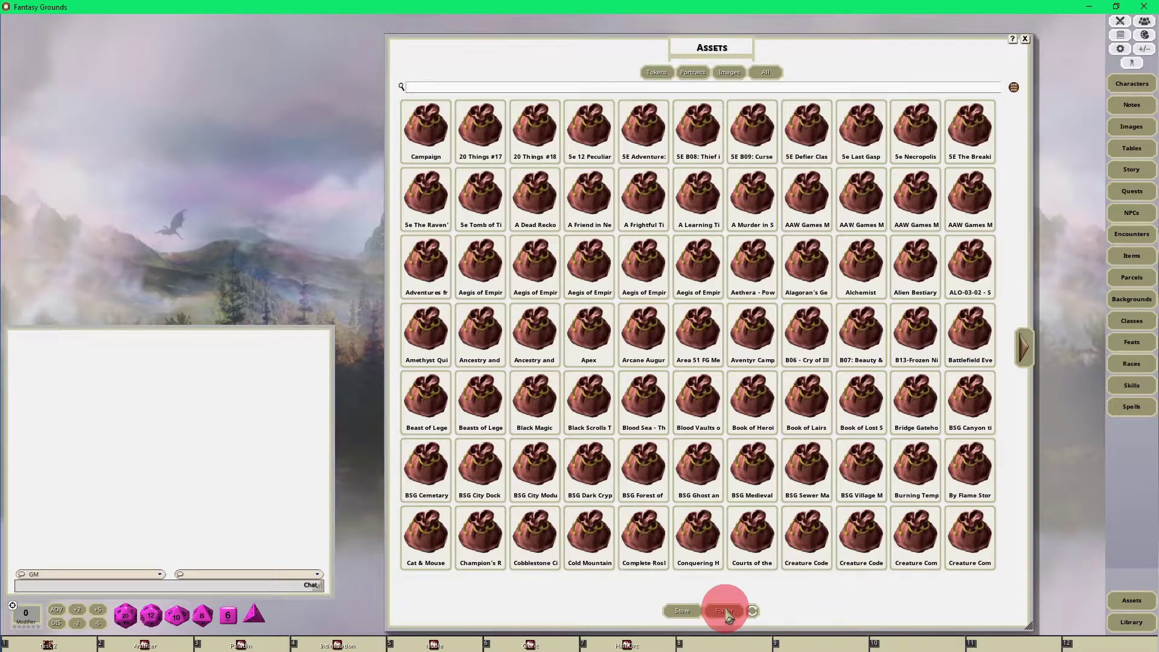
# Step: Set Underworld Market.jpg from the Campaign folder as the background decal
pyautogui.click(433, 149)
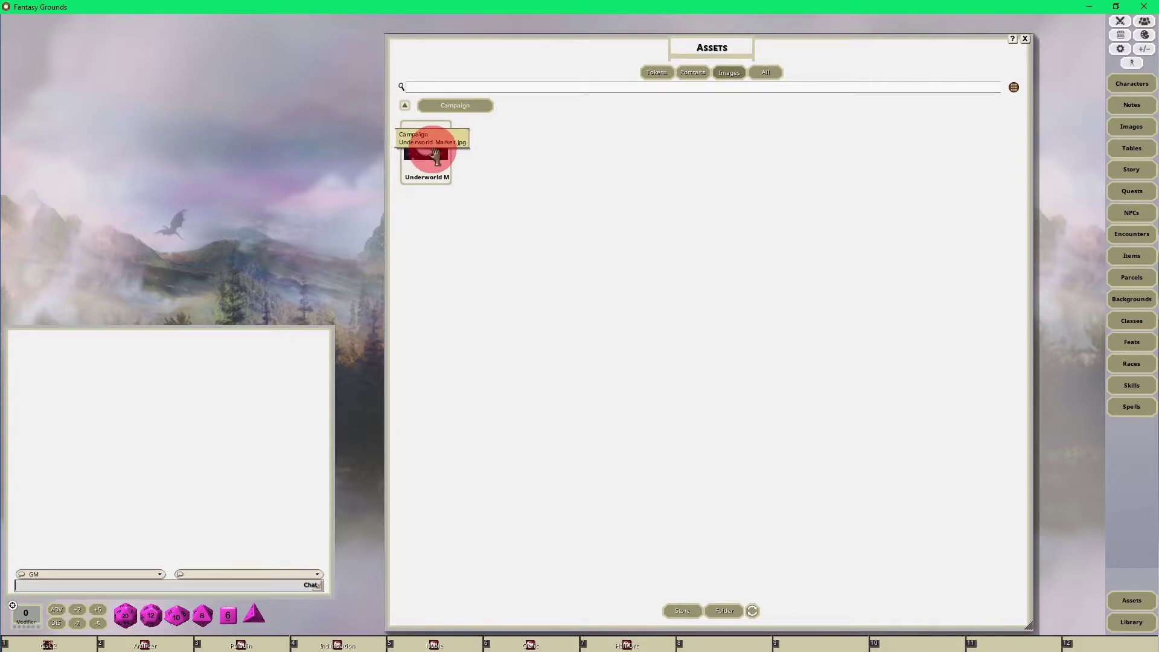
pyautogui.moveTo(679, 65)
pyautogui.mouseDown()
pyautogui.moveTo(683, 494)
pyautogui.moveTo(714, 127)
pyautogui.moveTo(700, 67)
pyautogui.mouseUp()
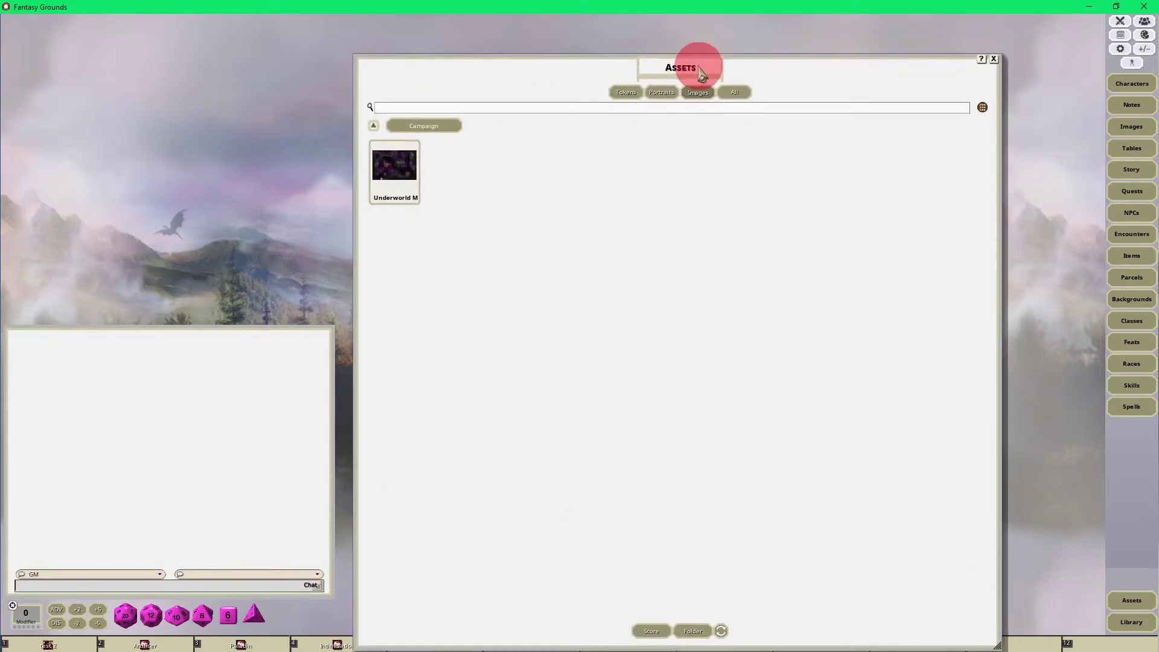
pyautogui.click(409, 182)
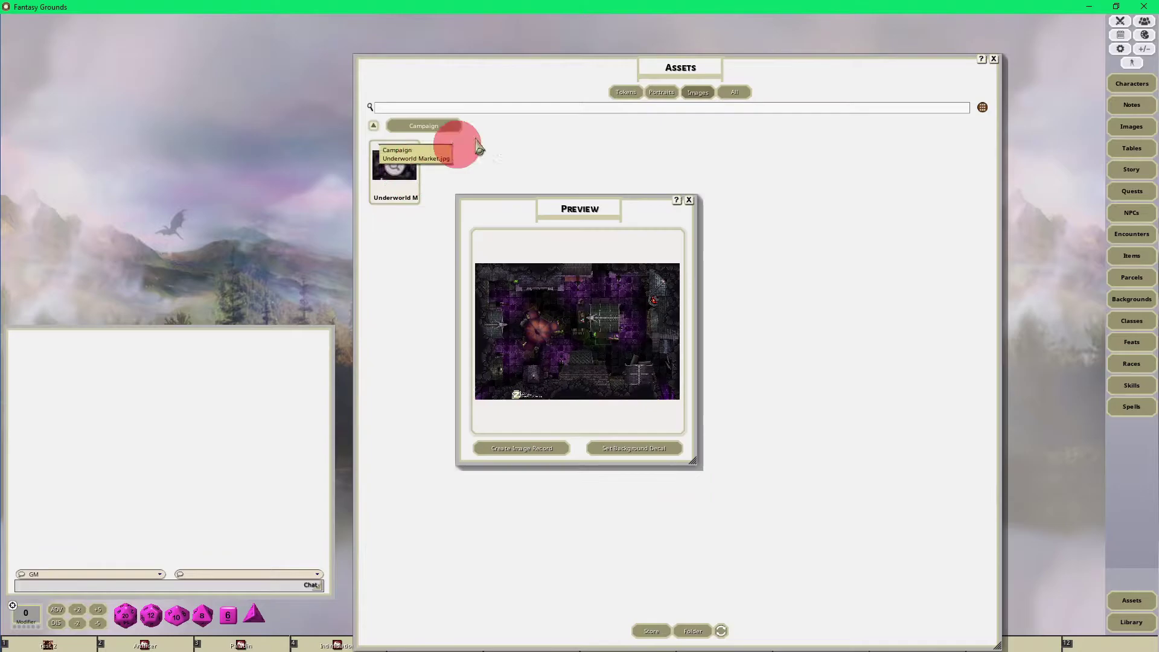
pyautogui.moveTo(589, 207); pyautogui.dragTo(623, 158)
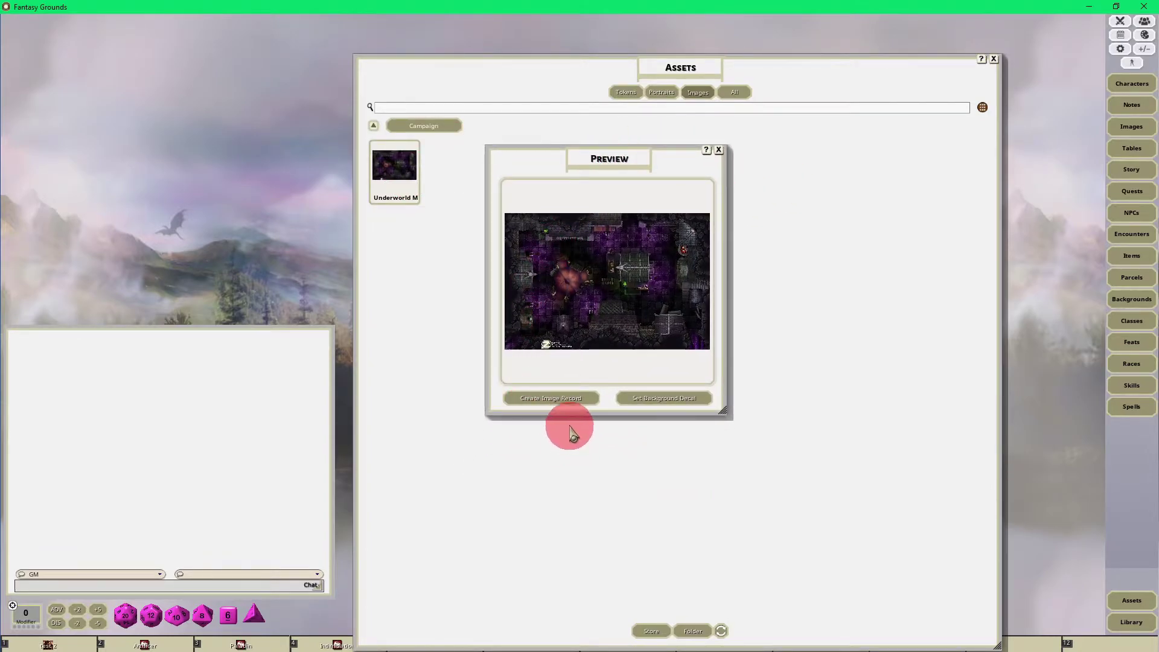
pyautogui.click(664, 407)
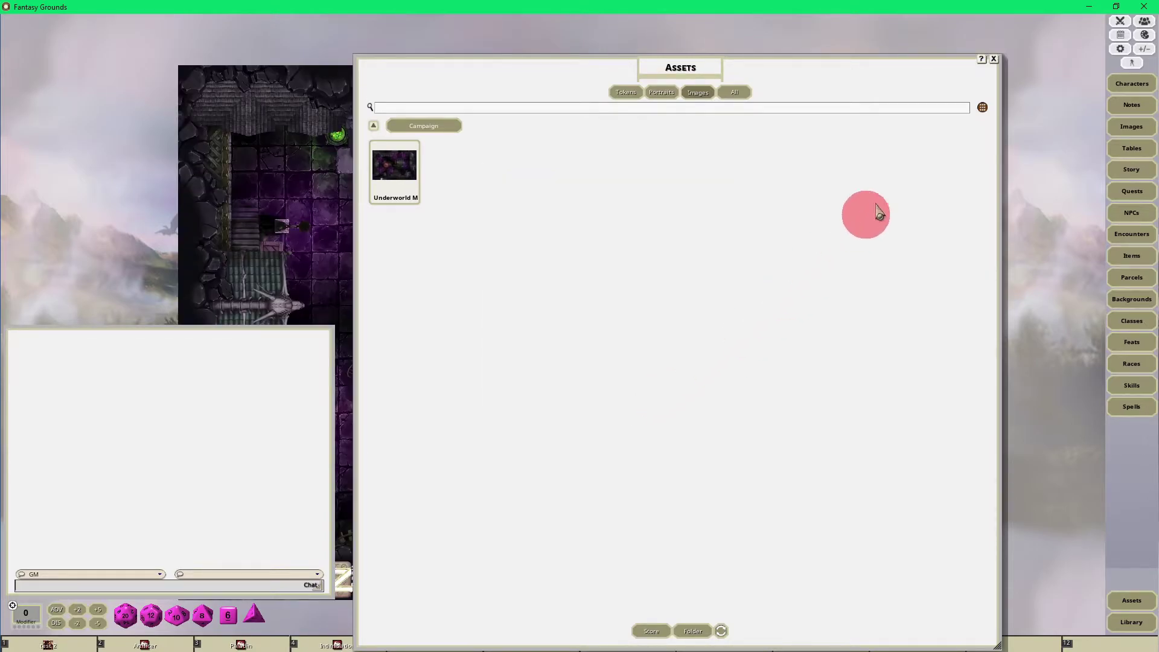
pyautogui.click(995, 62)
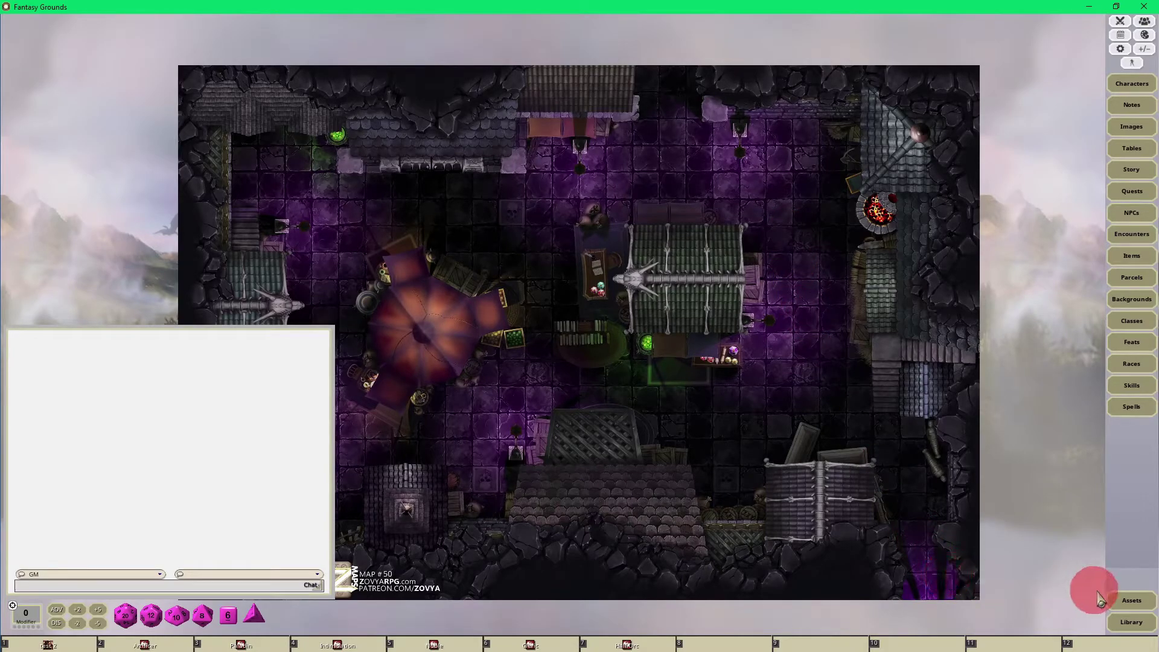
# Step: Make the Dungeoneers image from 20 Things #17 Goblin Lair the decal, then close Assets
pyautogui.click(1128, 602)
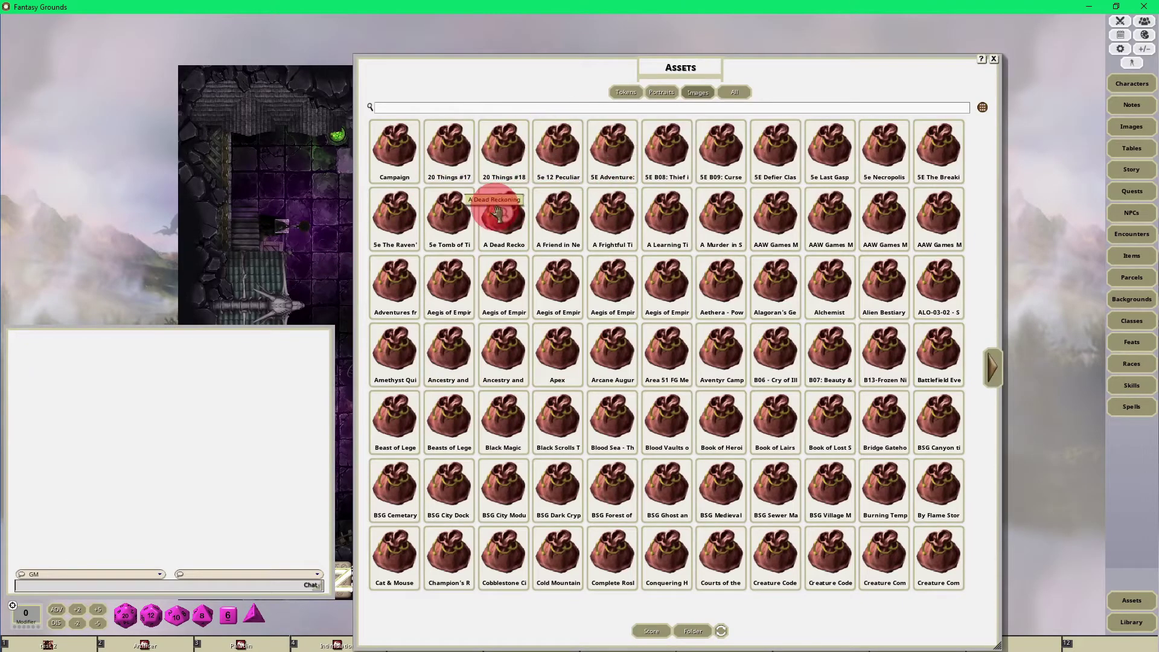
pyautogui.click(463, 167)
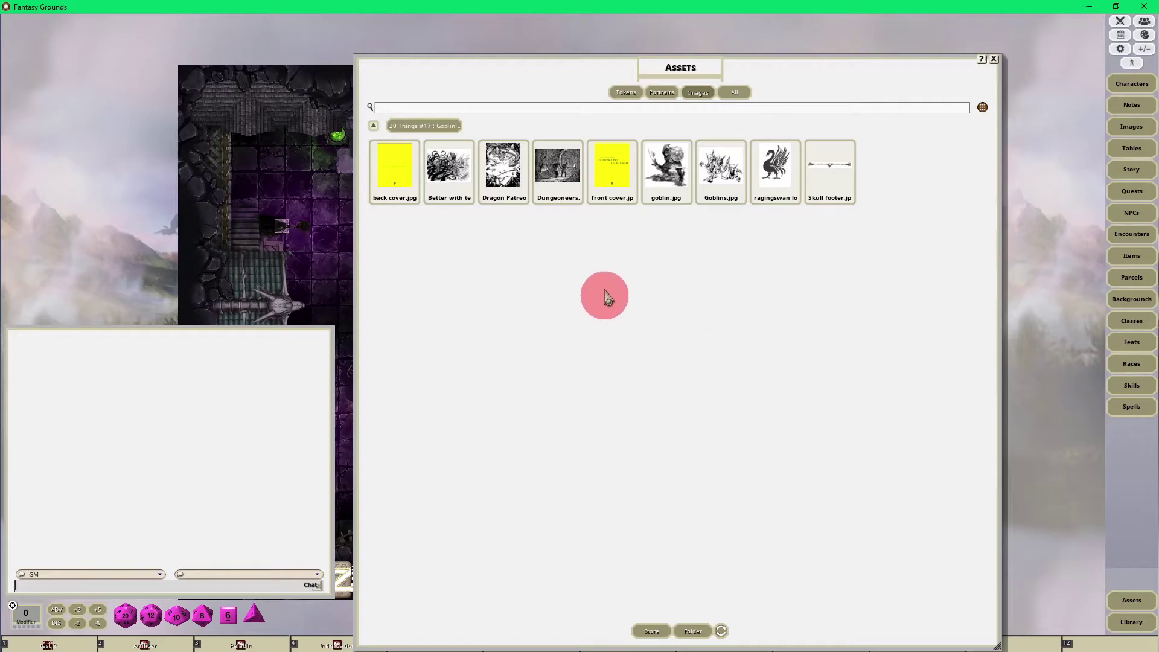
pyautogui.click(563, 189)
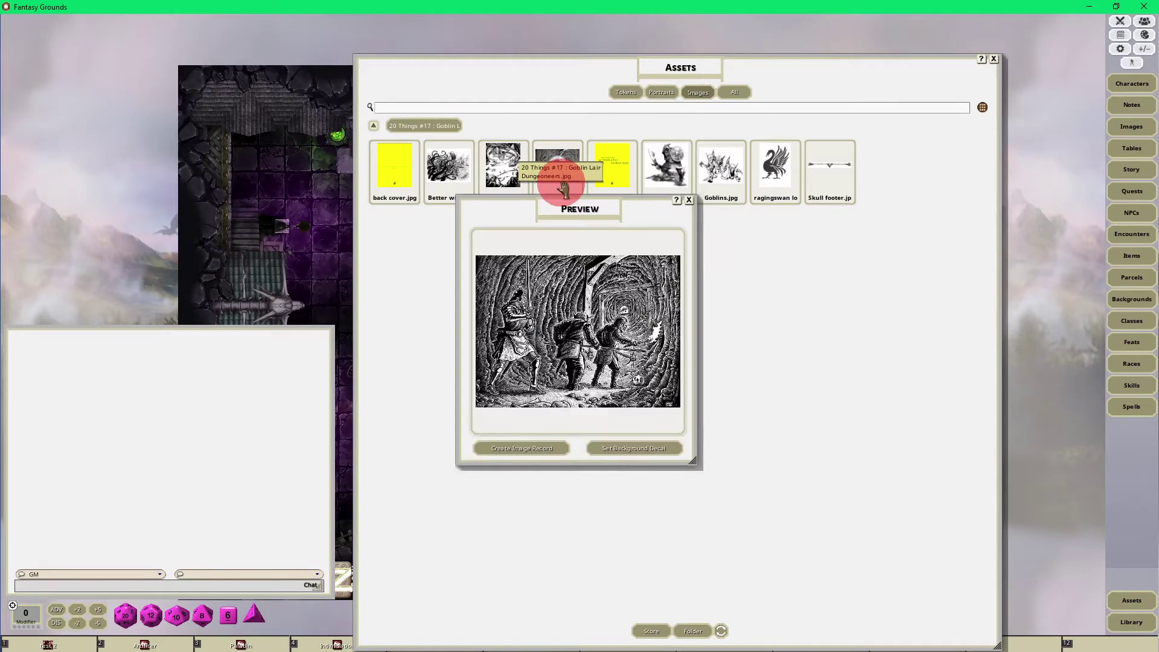
pyautogui.click(637, 449)
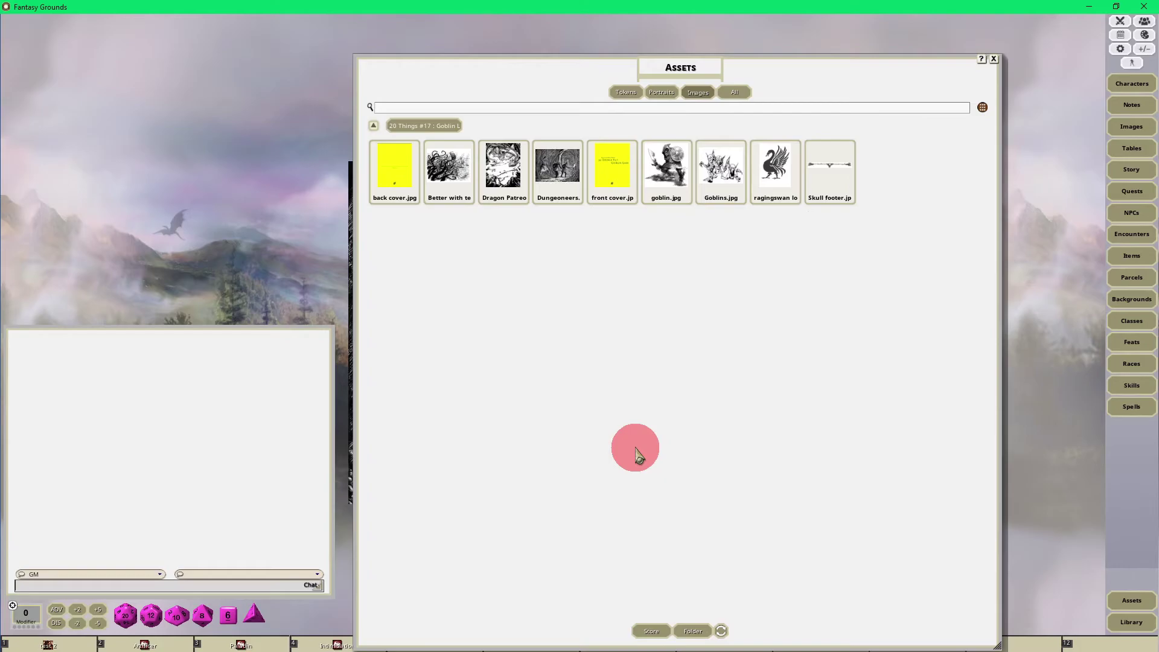
pyautogui.click(997, 63)
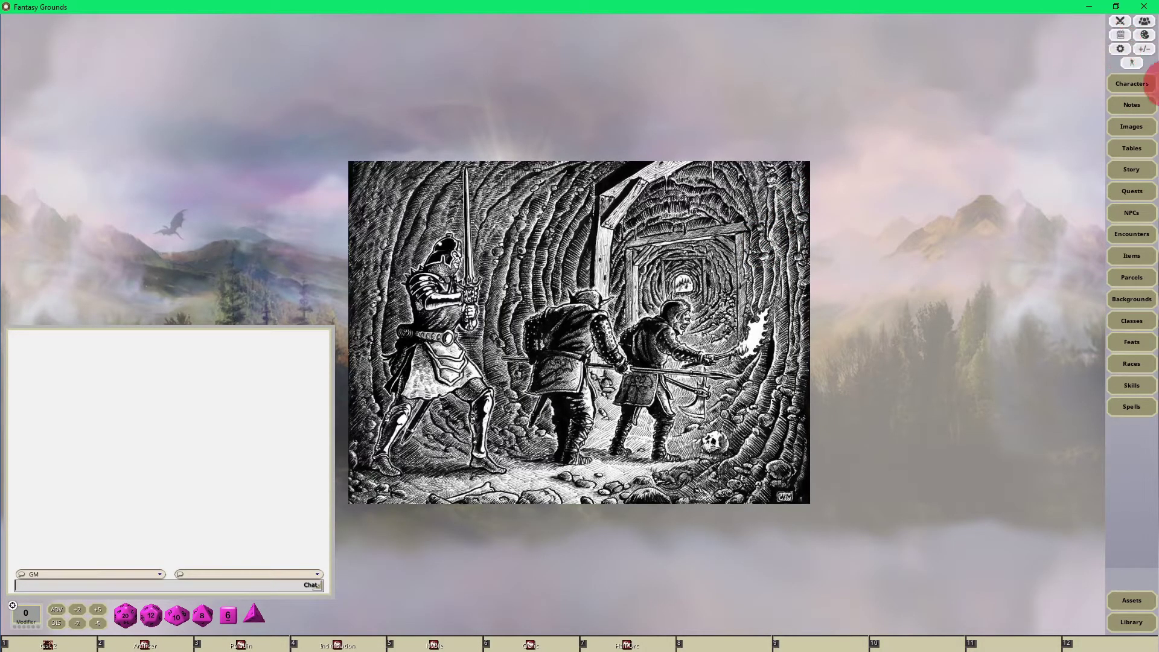
# Step: Set the Desktop: Decal image option to Off and close Options
pyautogui.click(1120, 50)
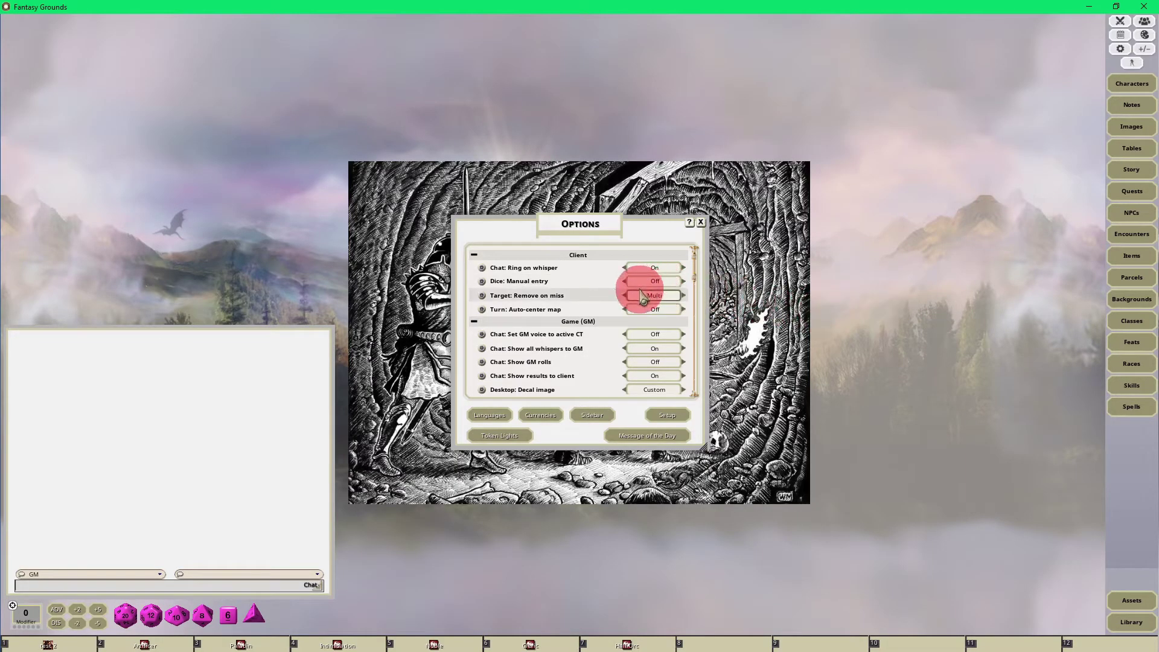
pyautogui.scroll(-3, 625, 285)
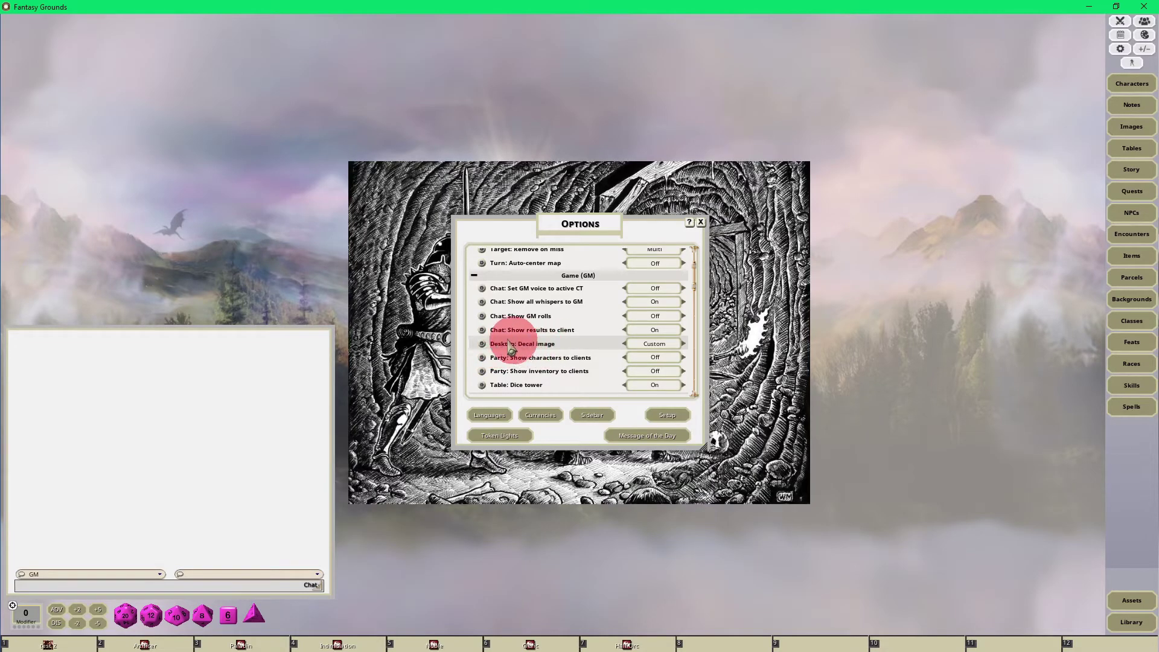
pyautogui.click(654, 351)
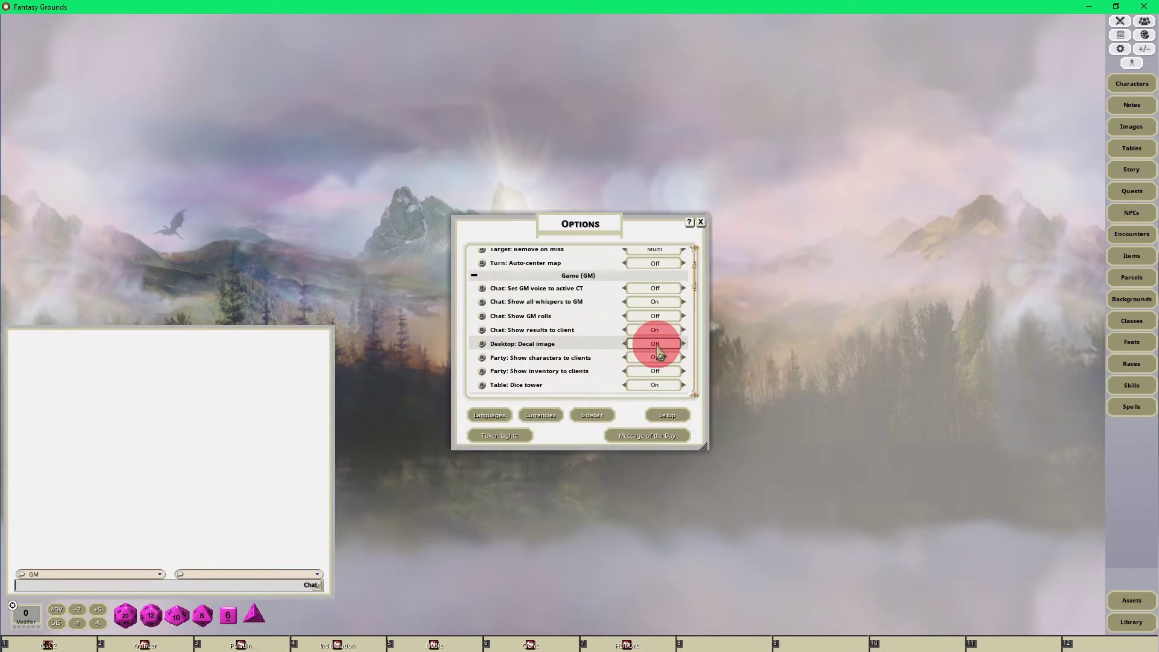
pyautogui.moveTo(607, 223)
pyautogui.mouseDown()
pyautogui.moveTo(895, 167)
pyautogui.moveTo(892, 135)
pyautogui.mouseUp()
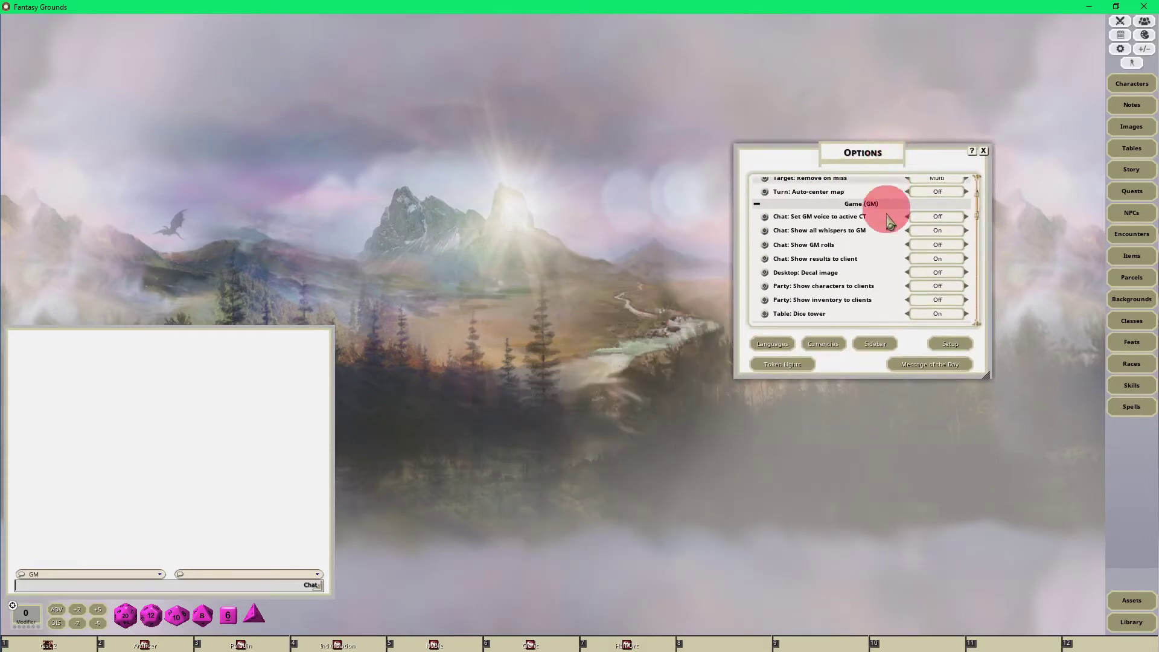
pyautogui.click(938, 276)
pyautogui.click(941, 276)
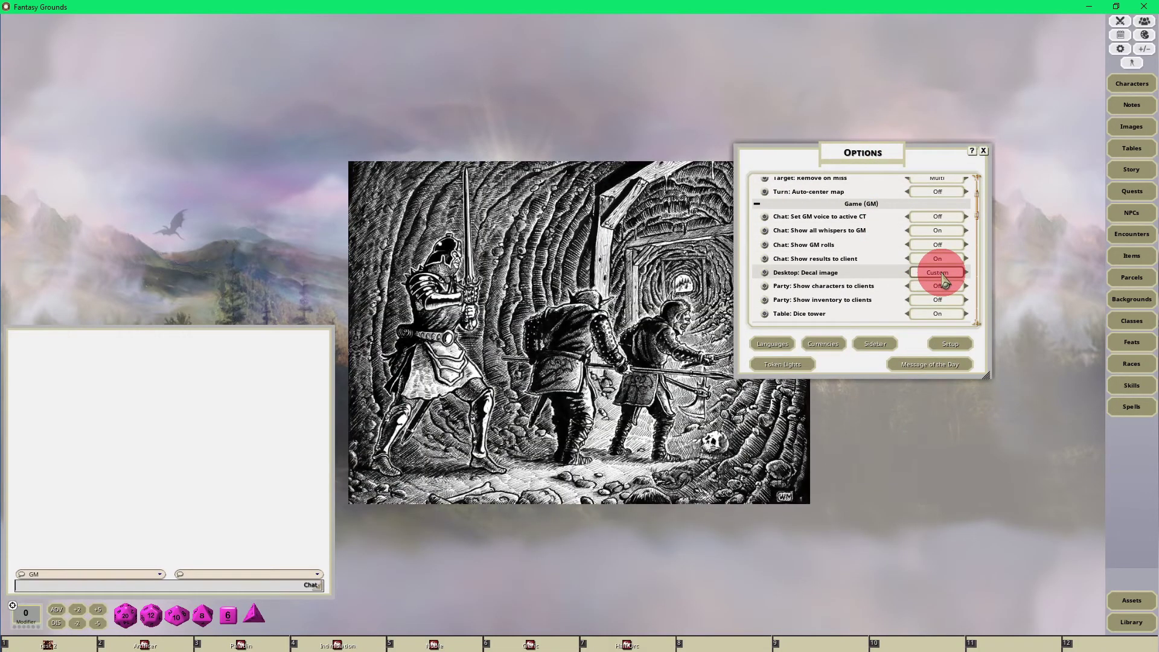
pyautogui.click(941, 276)
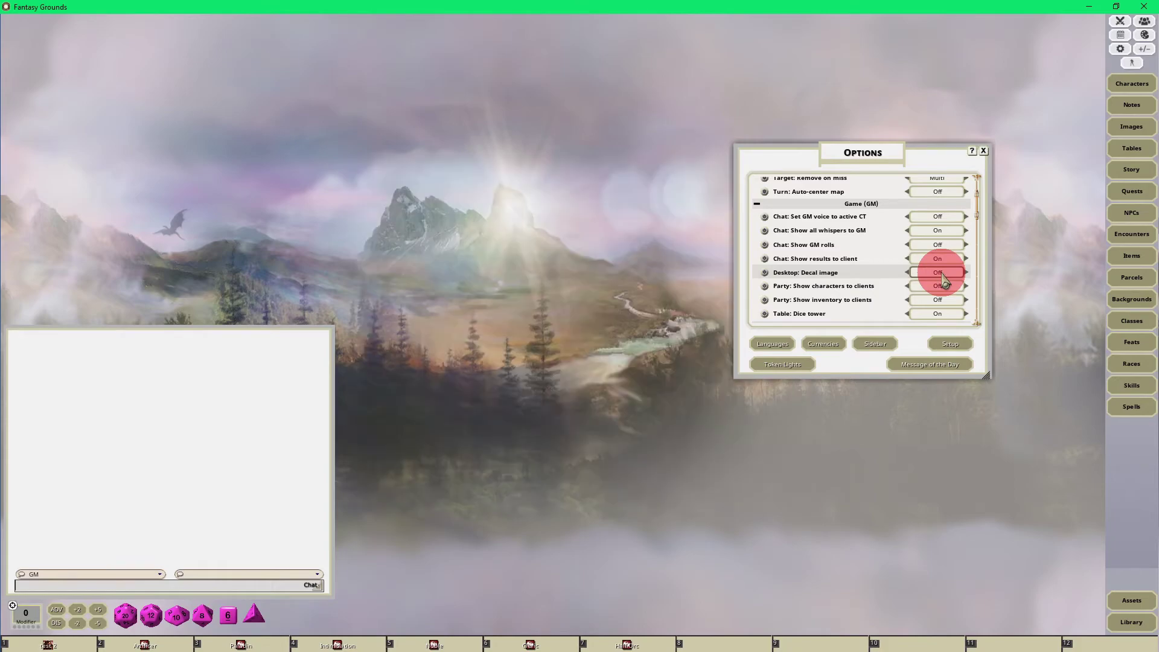
pyautogui.click(983, 150)
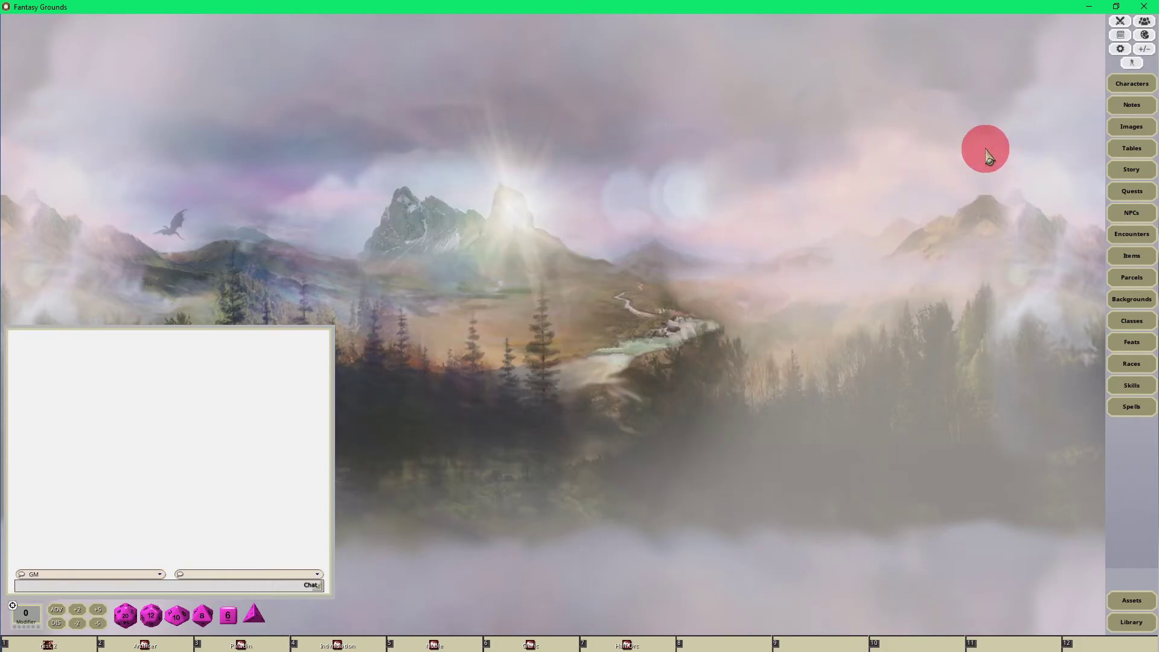